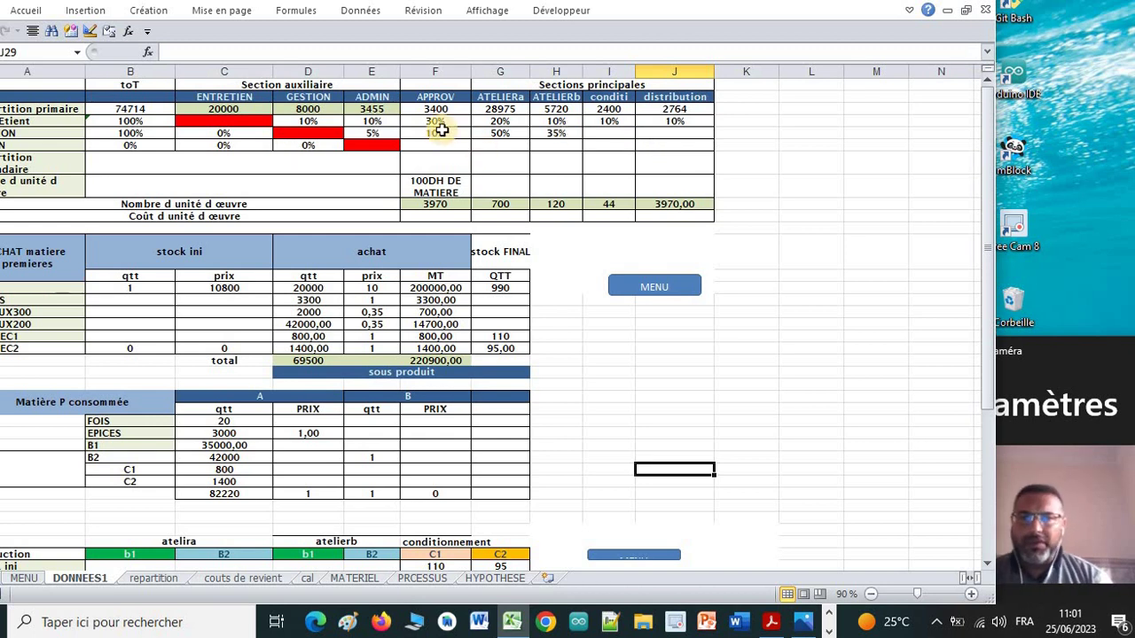
- Examine the indirect cost matrices on the cal sheet and the formulas behind the determinant and ENTRETIEN results
left_click(307, 579)
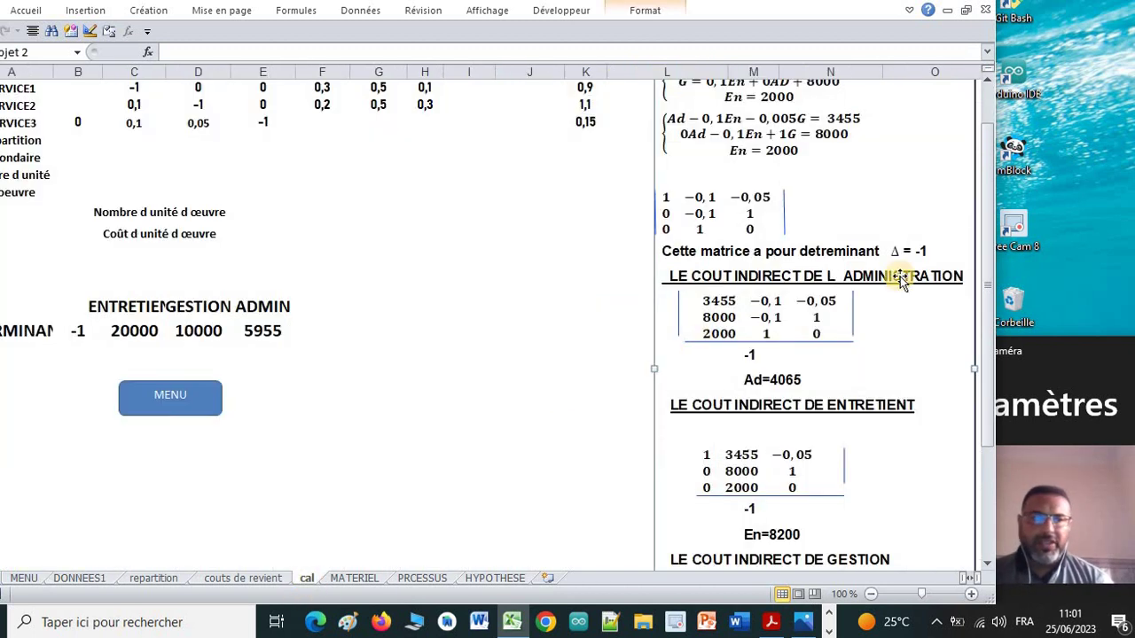
scroll(975, 237, "up", 2)
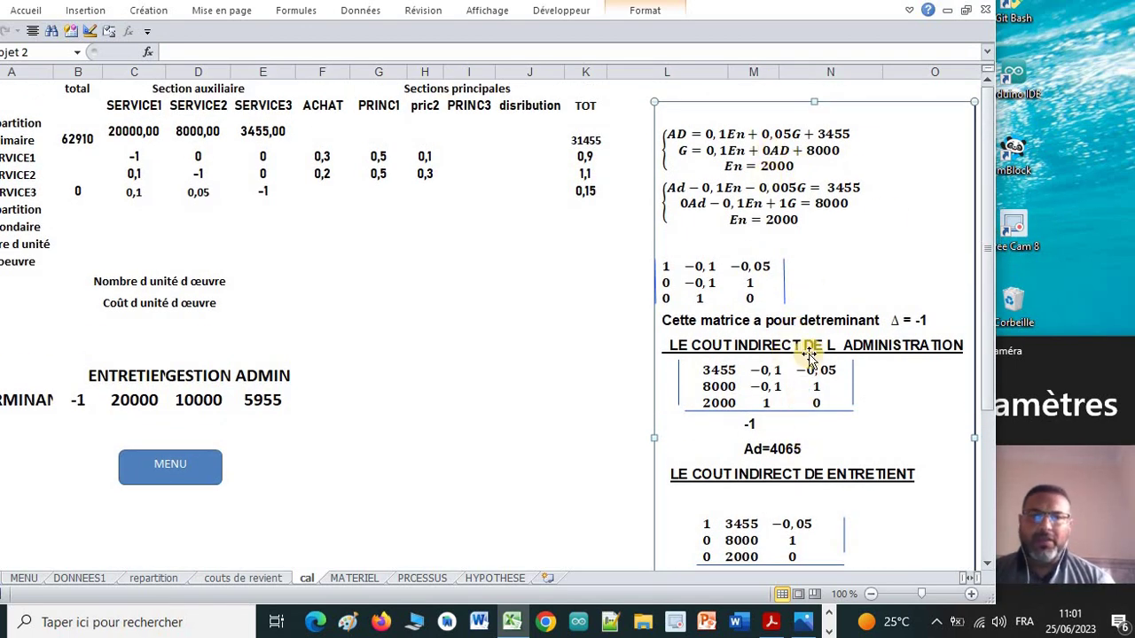
mouse_move(981, 240)
left_mouse_down()
mouse_move(982, 275)
mouse_move(980, 235)
left_mouse_up()
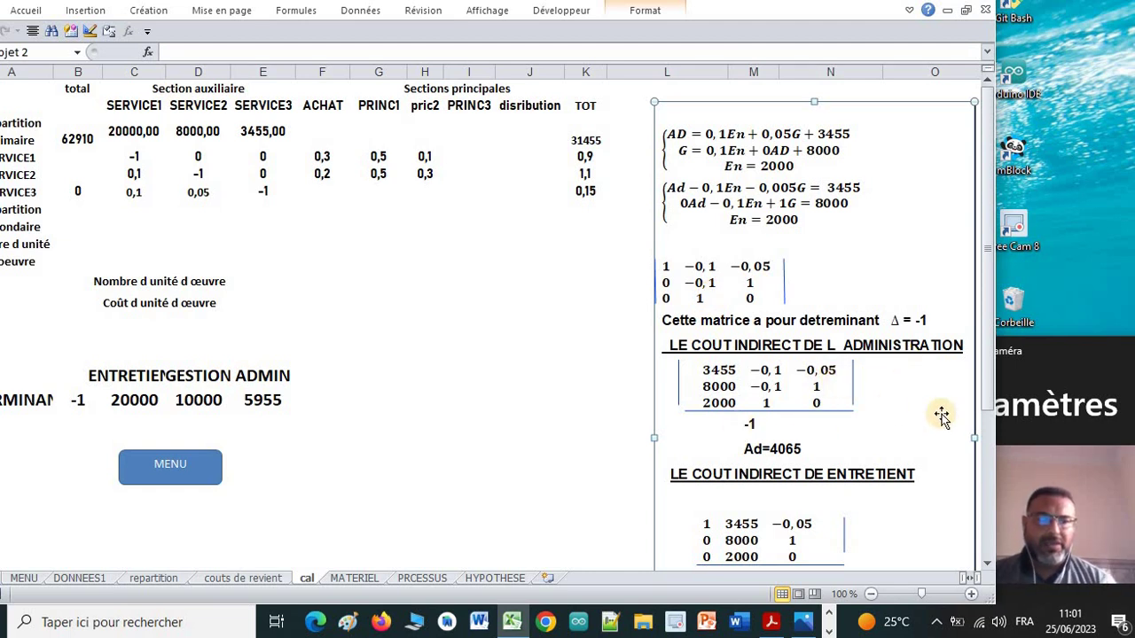
left_click_drag(990, 302, 990, 443)
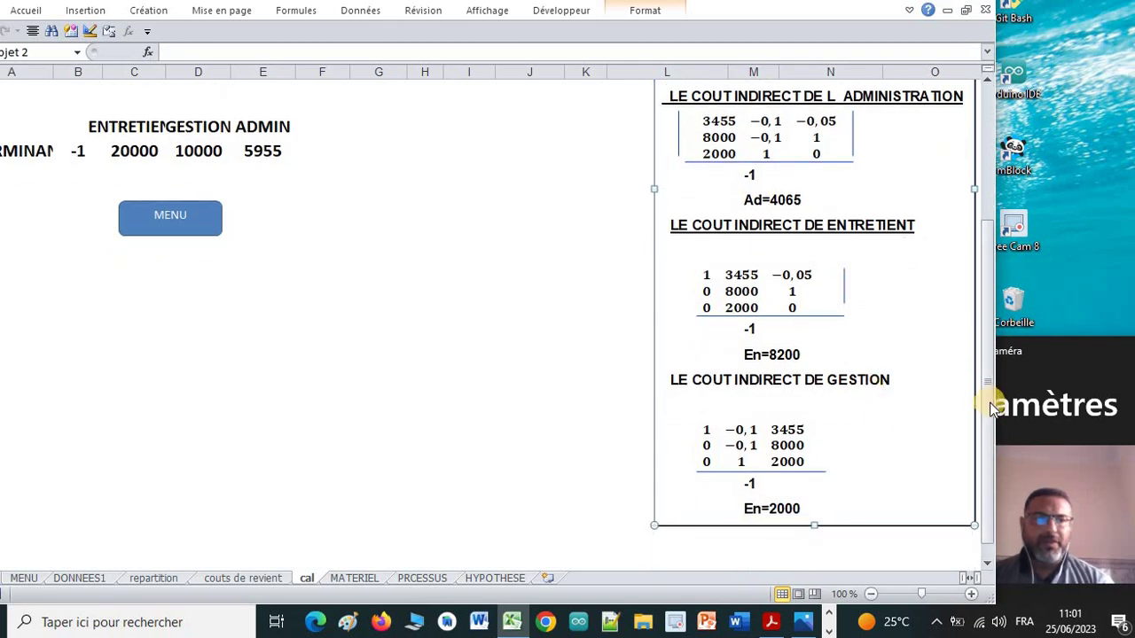
left_click_drag(989, 403, 966, 232)
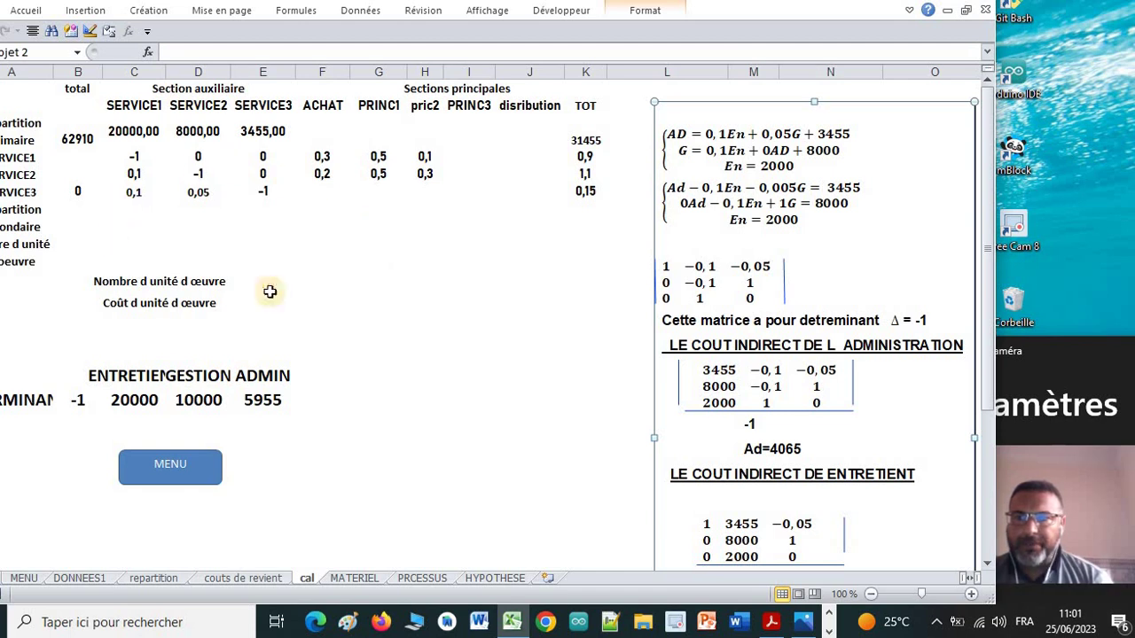
left_click(78, 401)
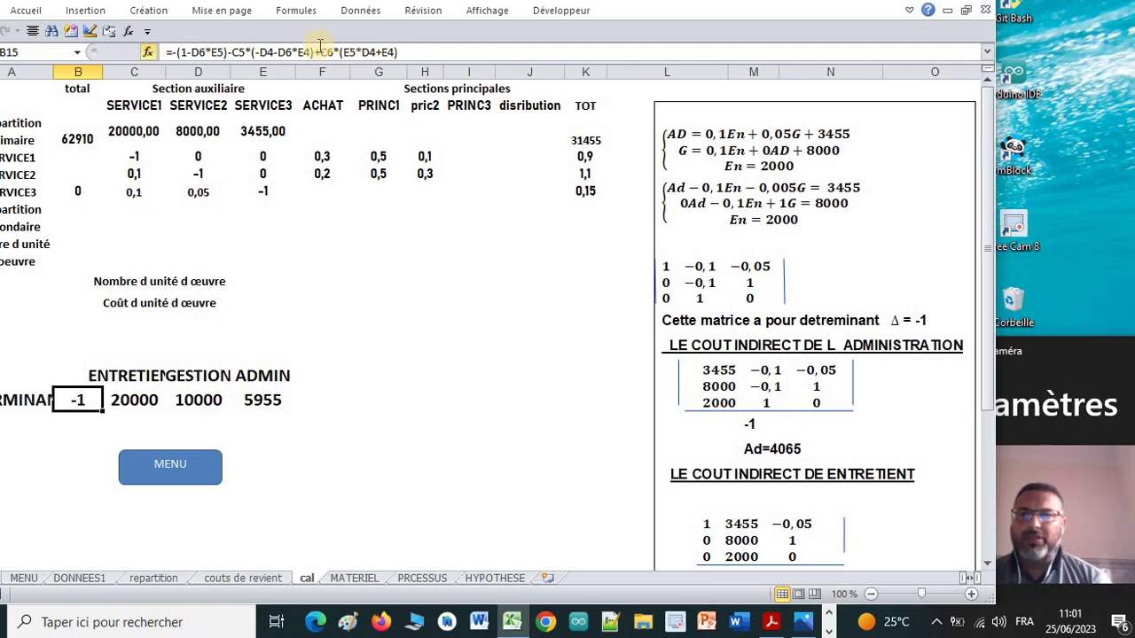
left_click(143, 402)
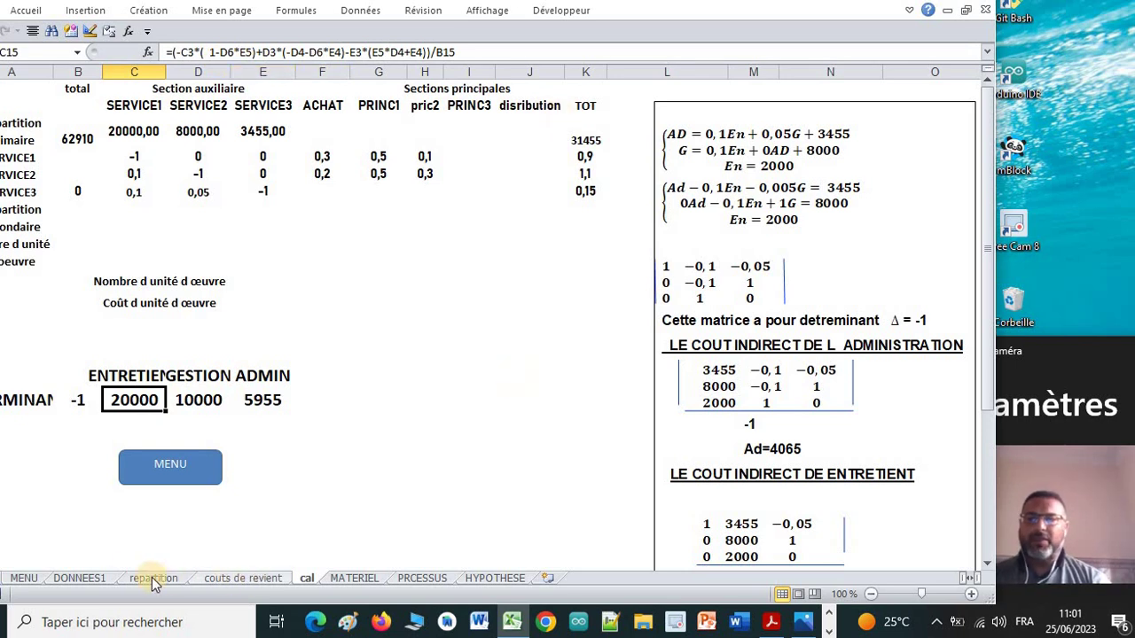
- Review the DONNEES1 sheet from the cost distribution and raw material purchases down to the production and sales tables
left_click(82, 578)
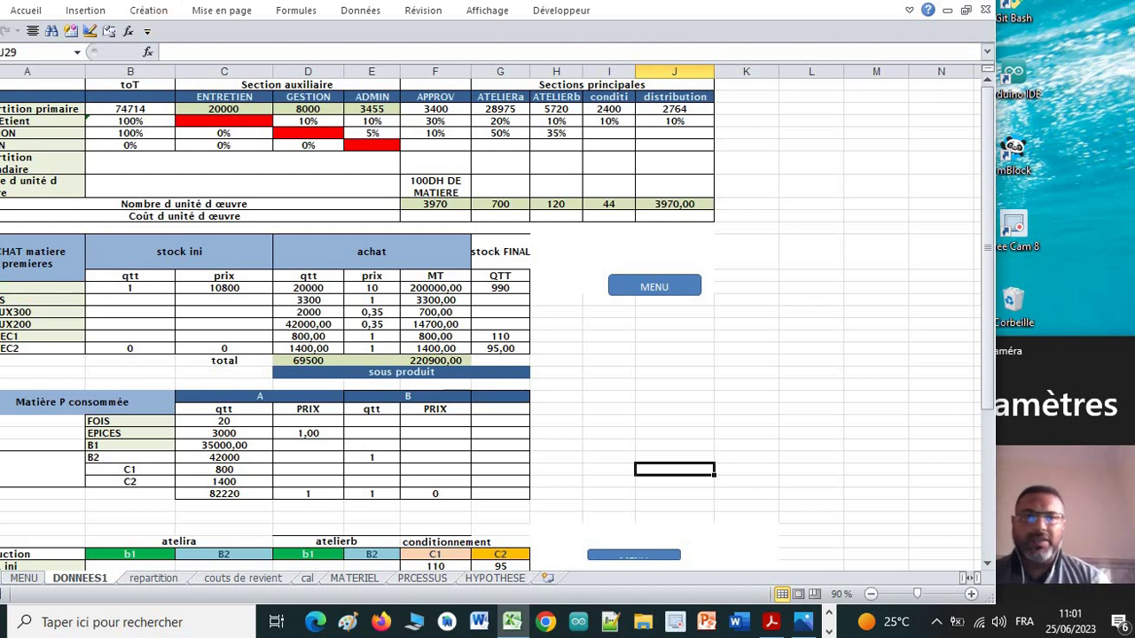
left_click_drag(106, 1, 161, 1)
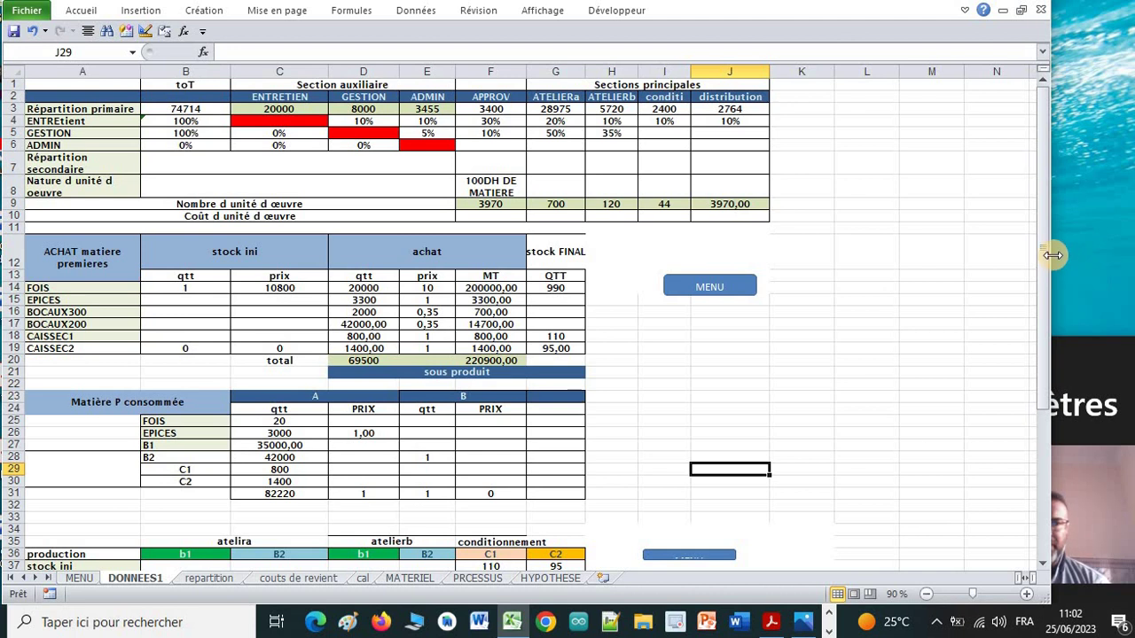
left_click_drag(1047, 255, 1048, 323)
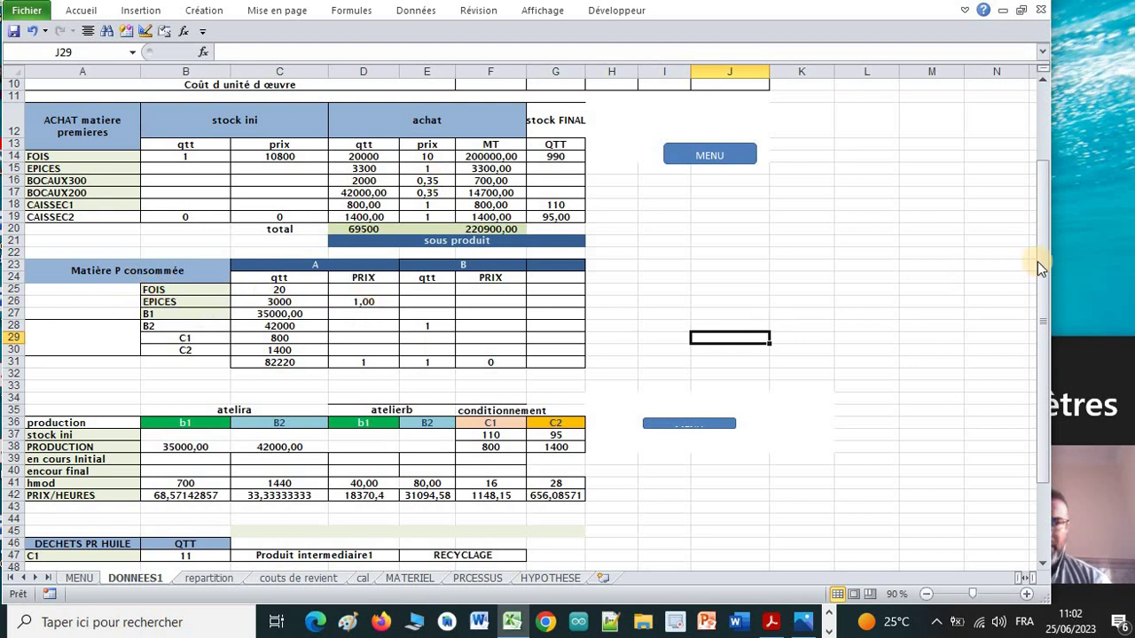
left_click_drag(1042, 267, 1042, 351)
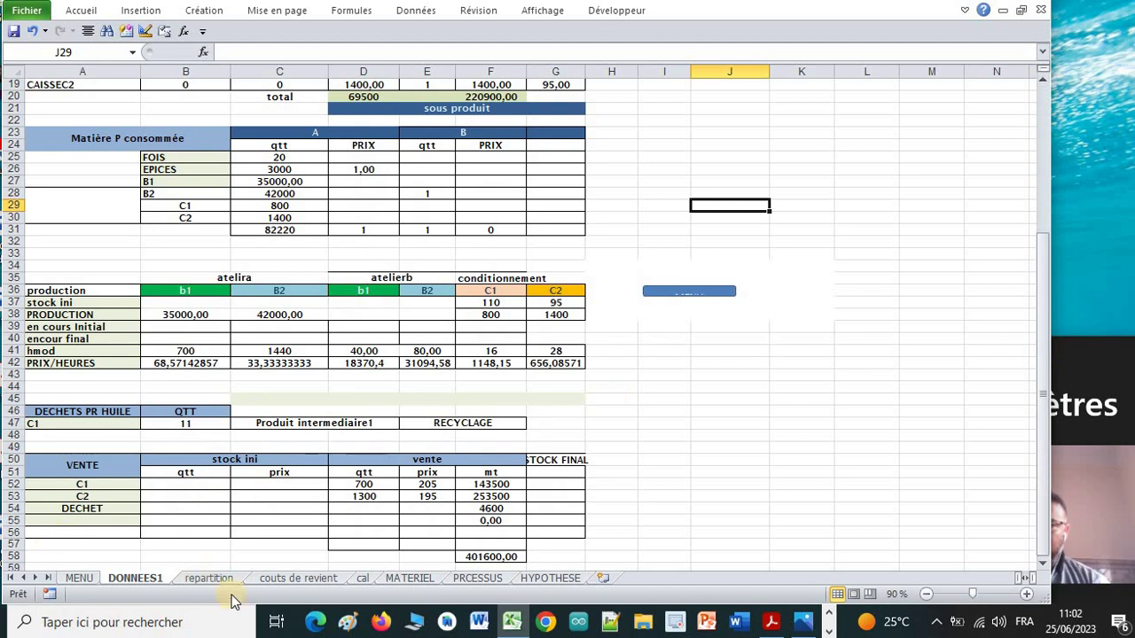
- Review the couts de revient sheet's indirect charge distribution, purchase costs, material inventories and workshop production cost tables
left_click(293, 583)
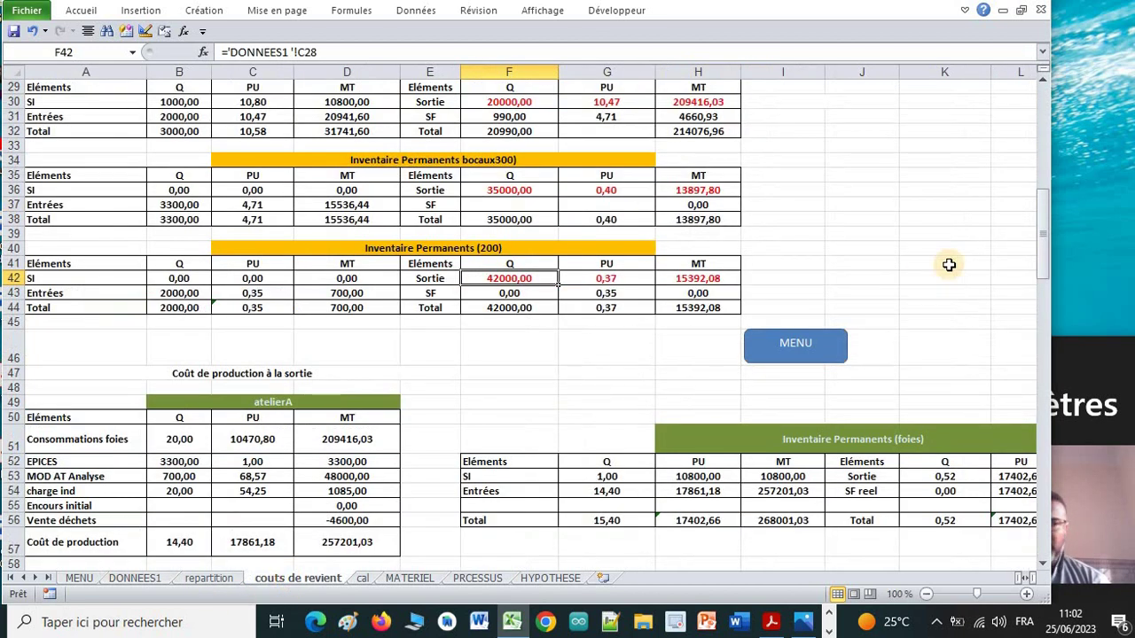
left_click_drag(1044, 253, 1045, 161)
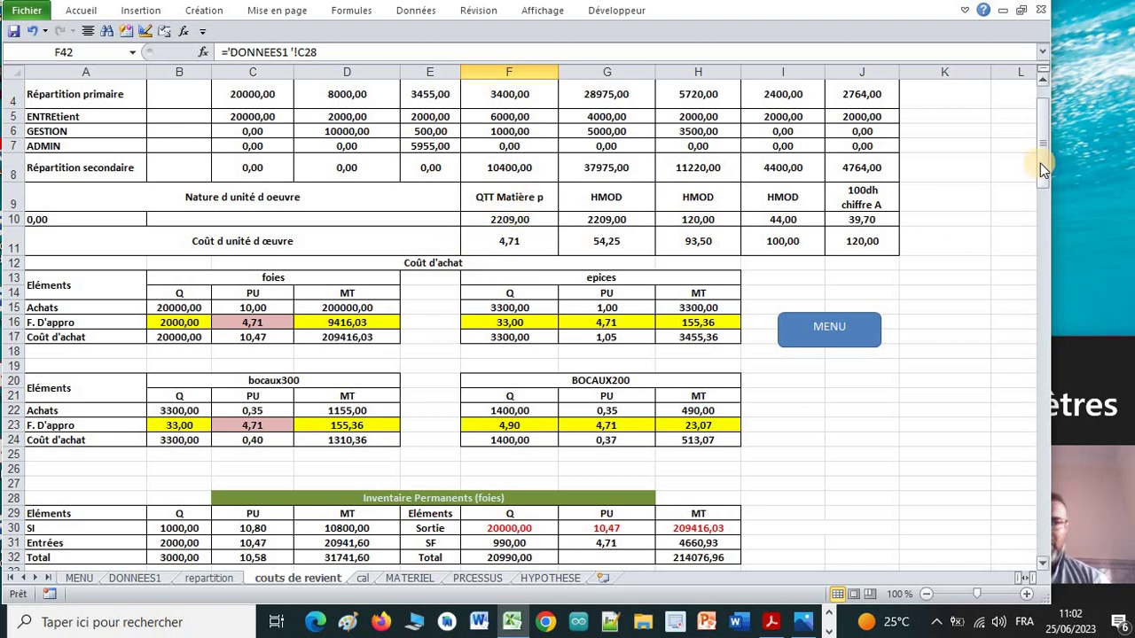
left_click_drag(1043, 169, 1035, 321)
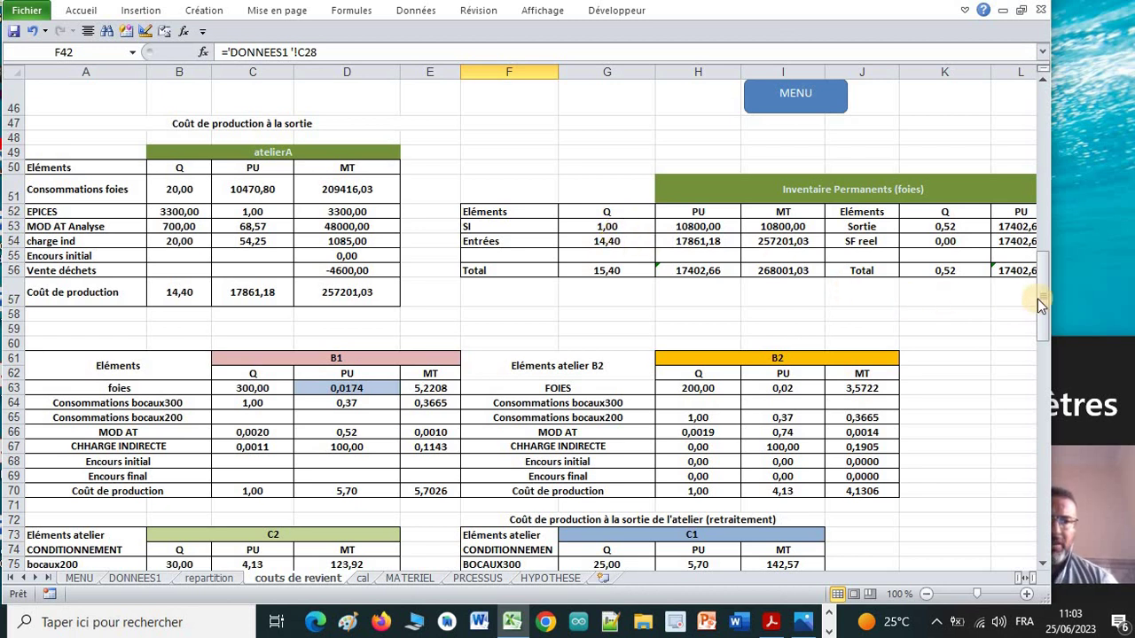
left_click_drag(1044, 303, 1026, 331)
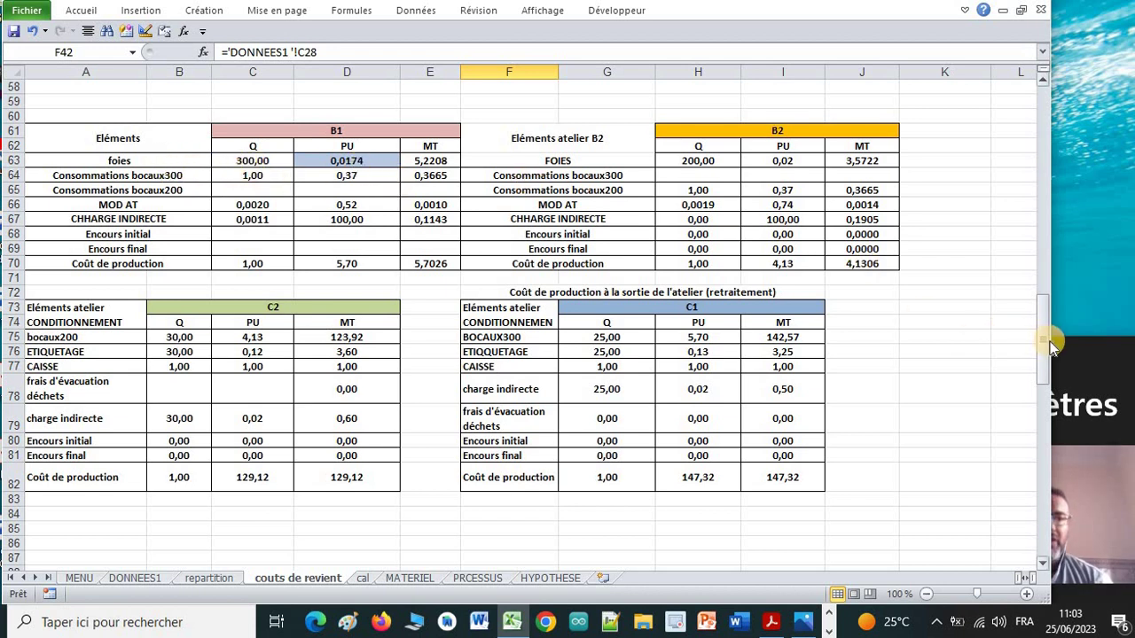
left_click_drag(1045, 338, 1047, 317)
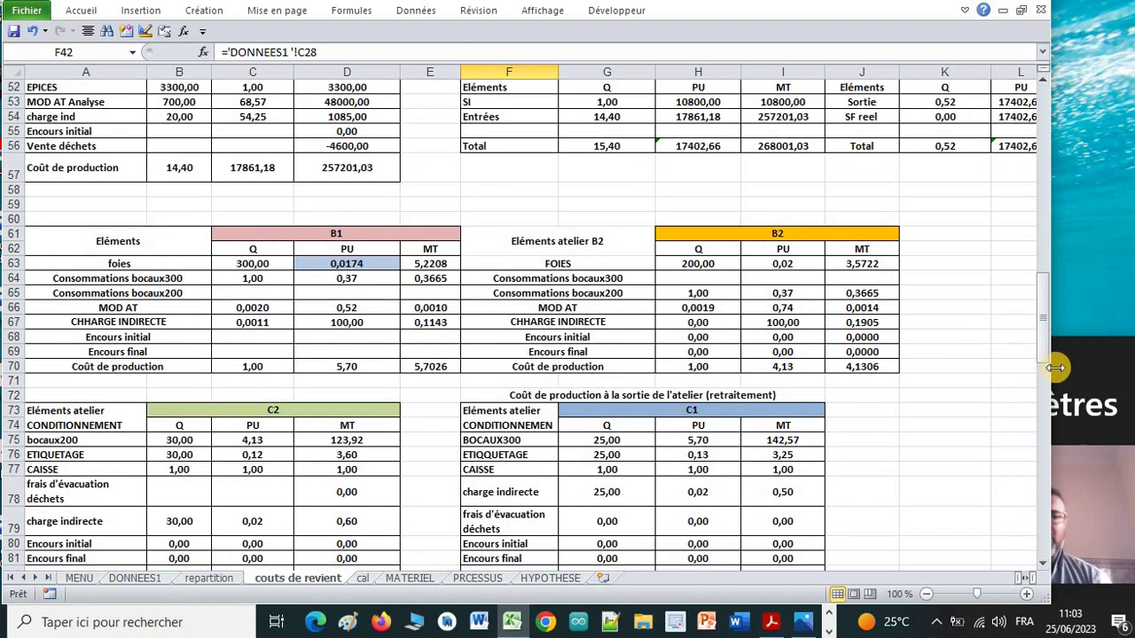
left_click_drag(1046, 368, 997, 367)
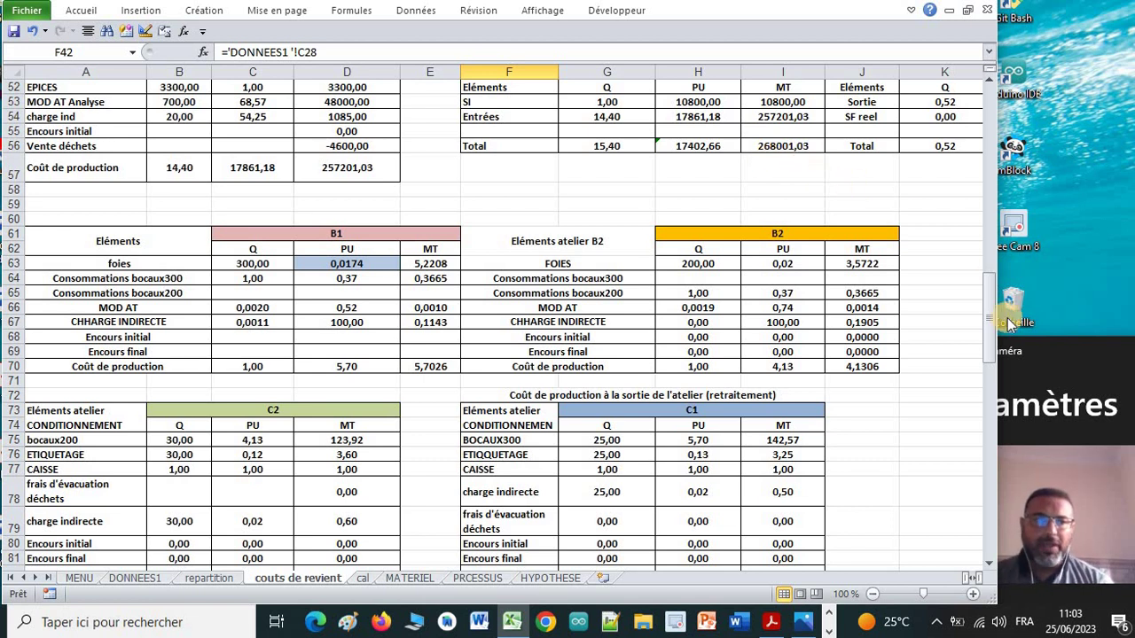
- Examine the C1 and C2 conditioning costs, permanent inventories, cost prices and analytical results on the couts de revient sheet
left_click_drag(990, 321, 984, 461)
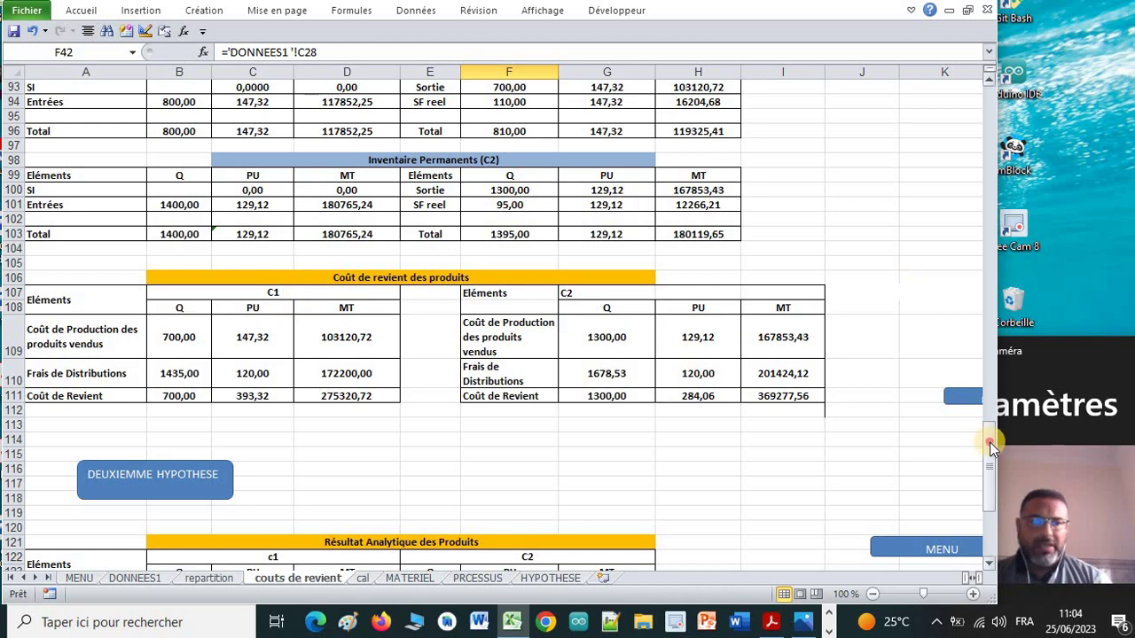
left_click_drag(989, 443, 978, 349)
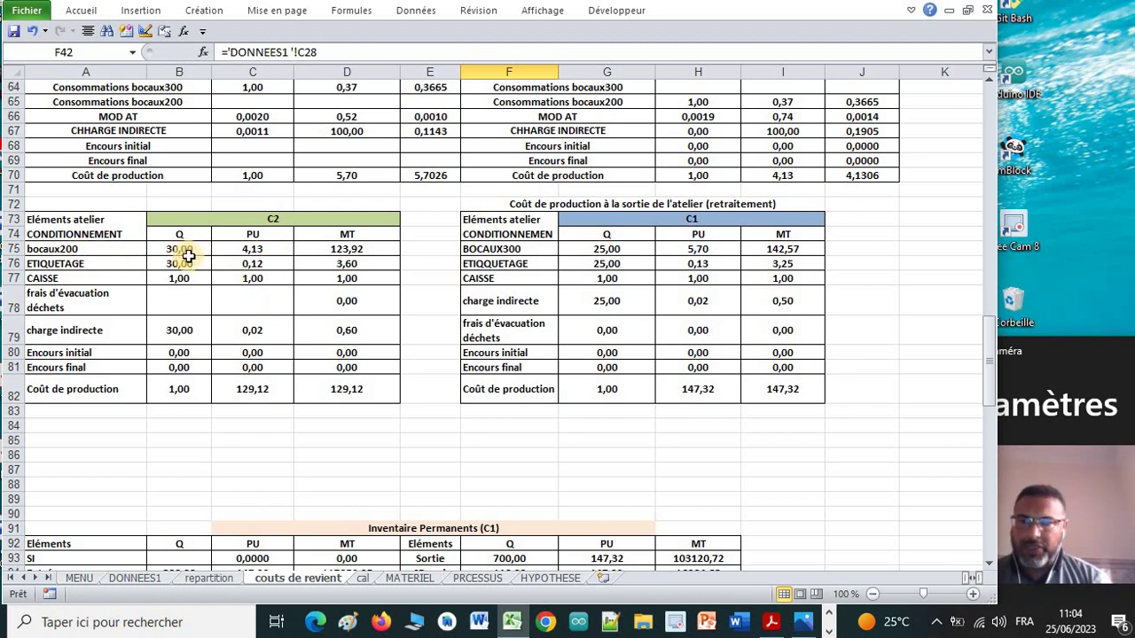
left_click_drag(988, 341, 993, 448)
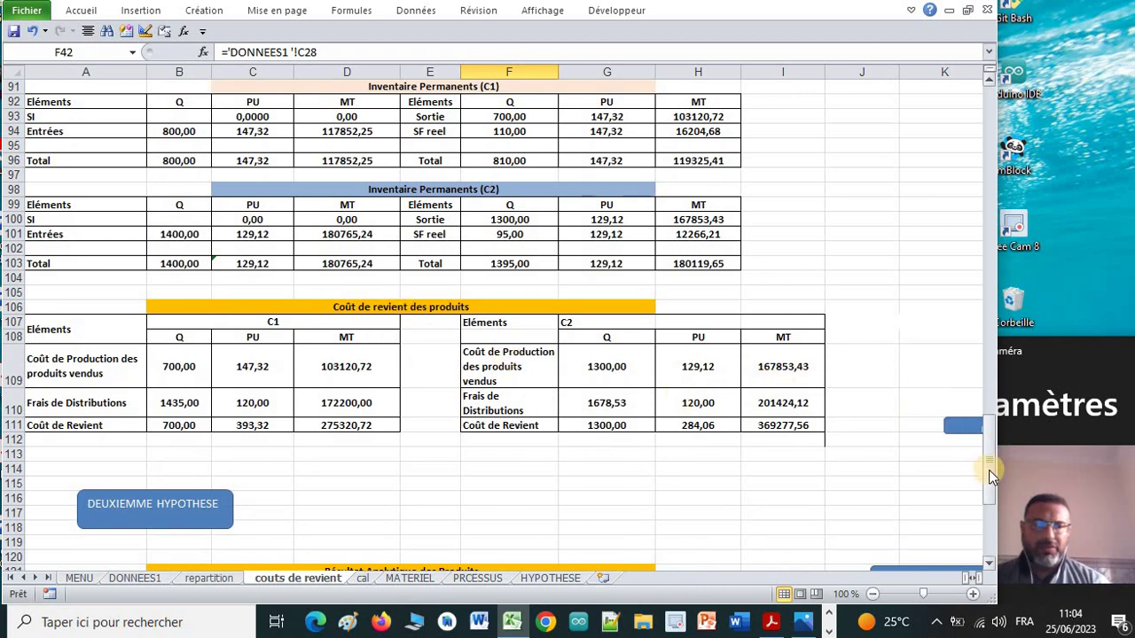
left_click_drag(990, 474, 990, 519)
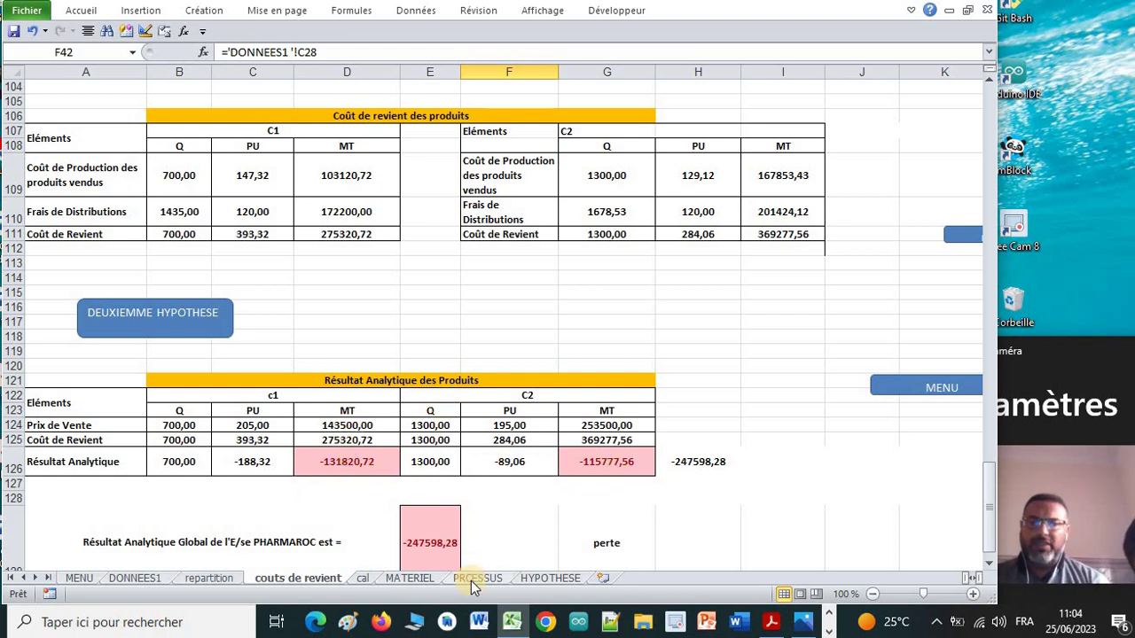
- On the HYPOTHESE sheet, move the Résultat Analytique picture clear of the HYPOTHSE column and set the hypothesis in K8 to 1
left_click(550, 578)
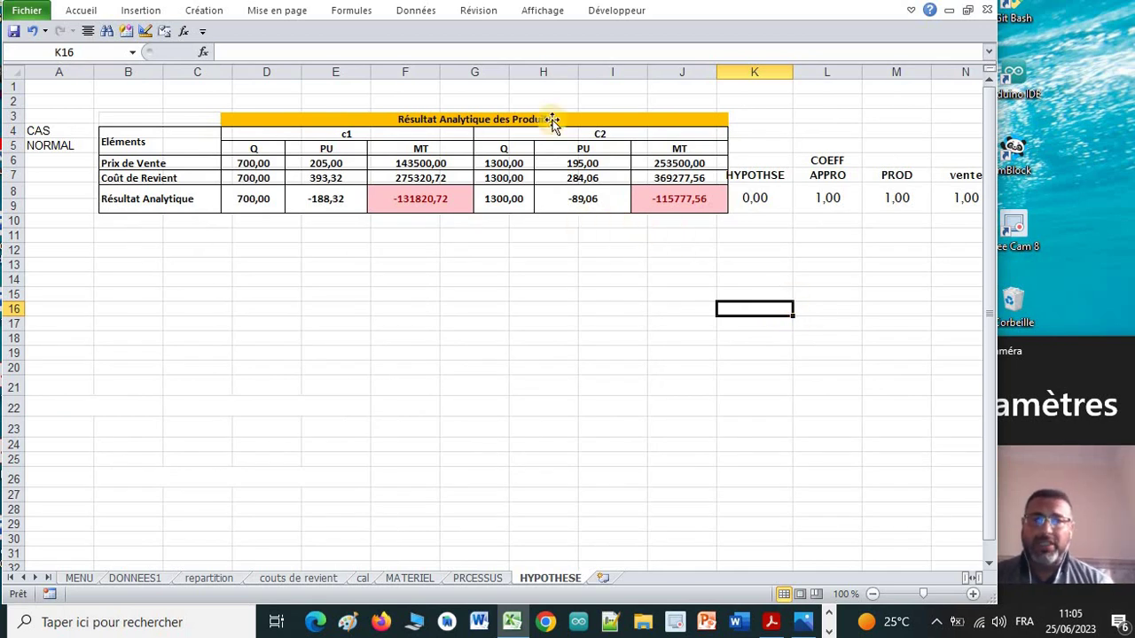
left_click_drag(551, 124, 525, 124)
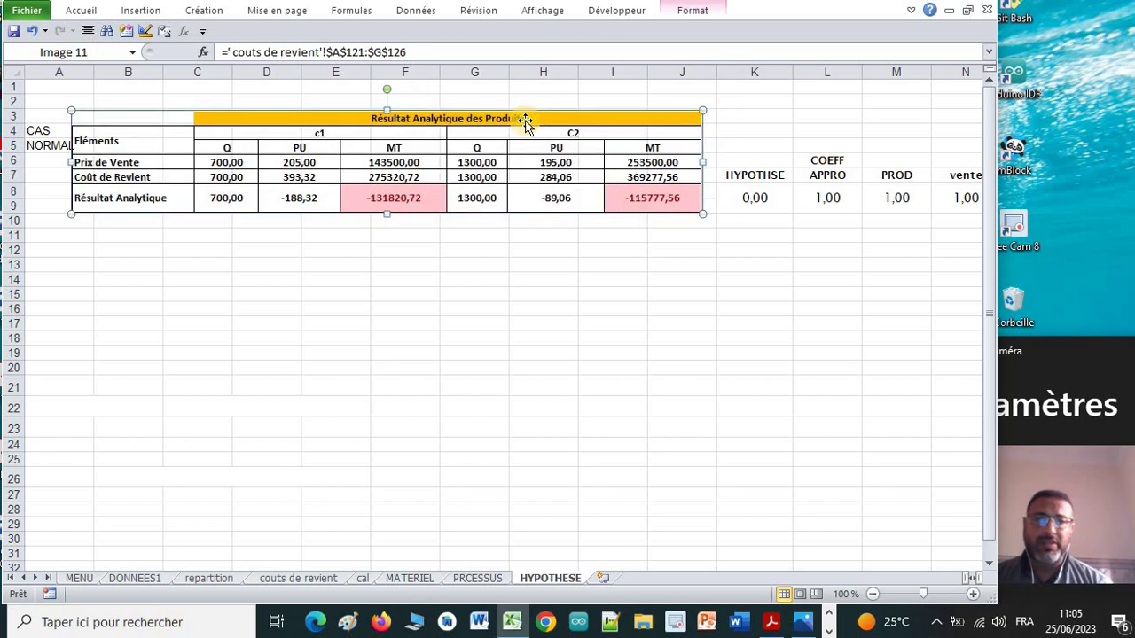
left_click(752, 198)
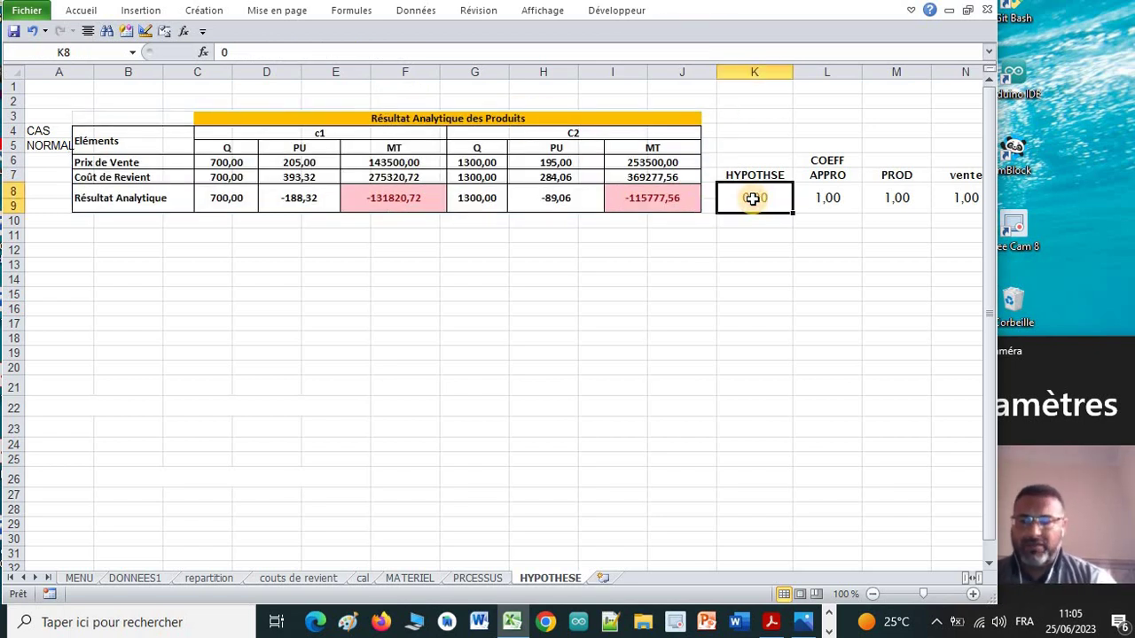
type("1")
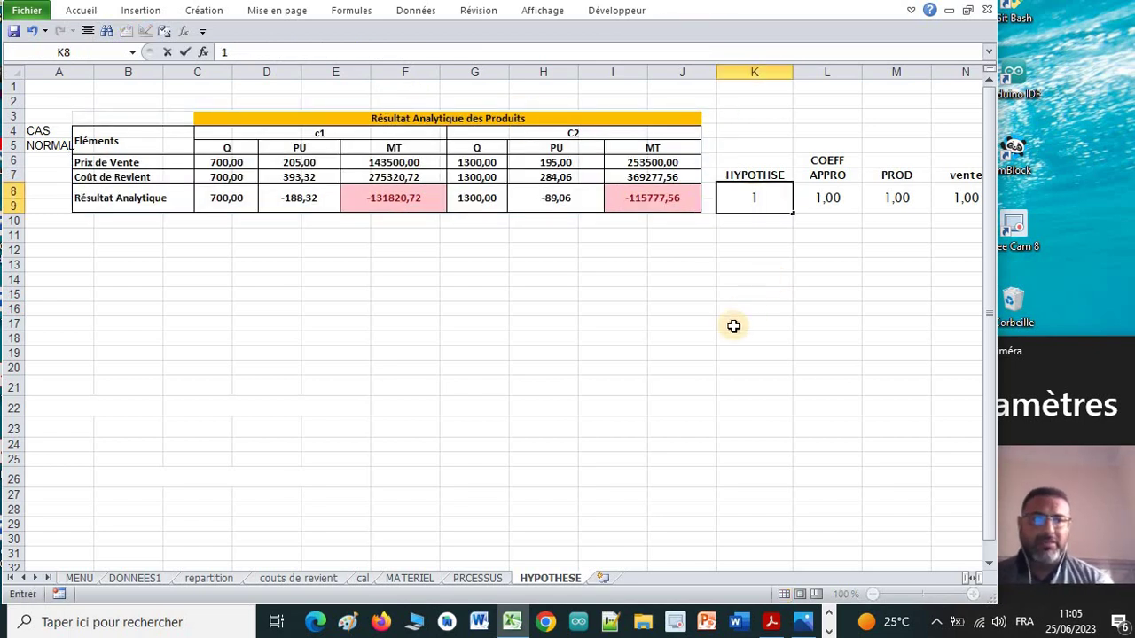
left_click(733, 327)
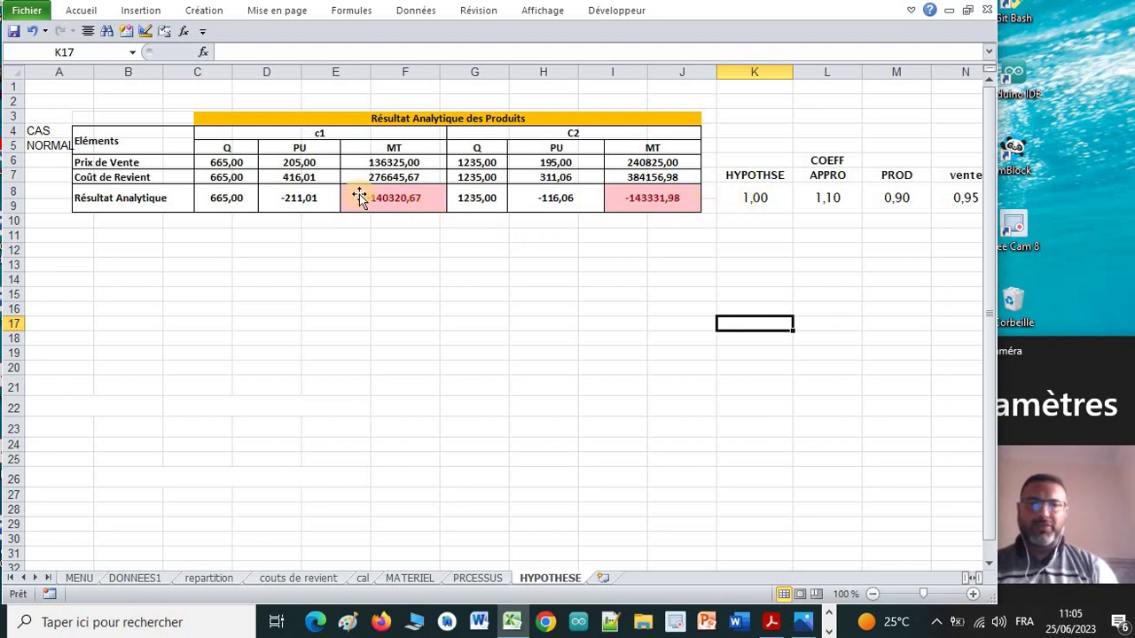
- Set the hypothesis number in cell K8 to 2
left_click(753, 202)
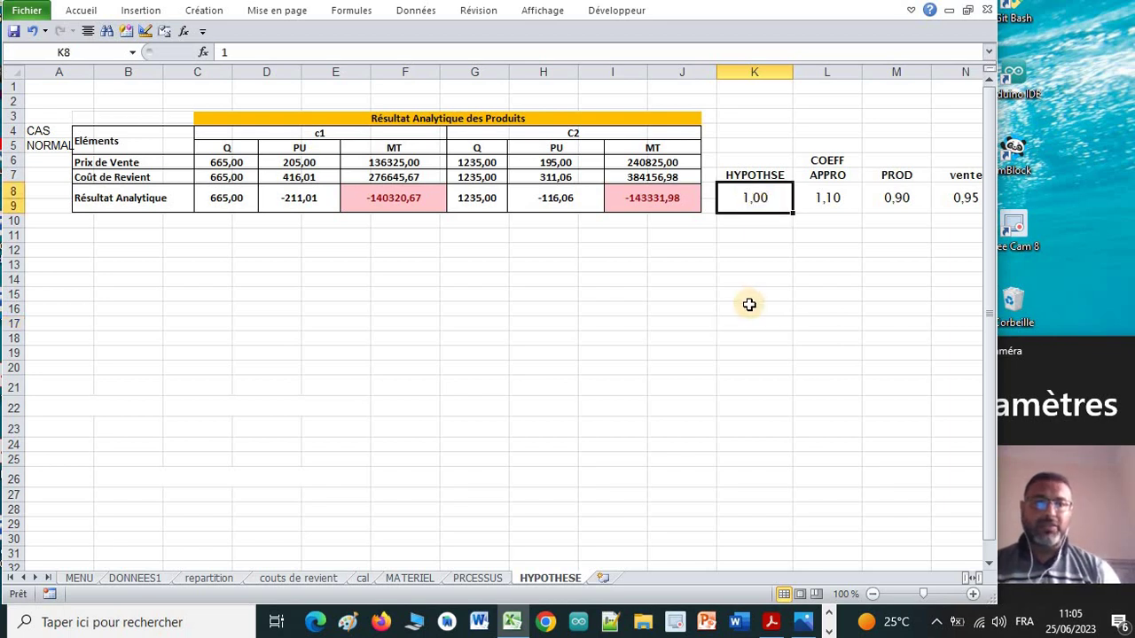
type("2")
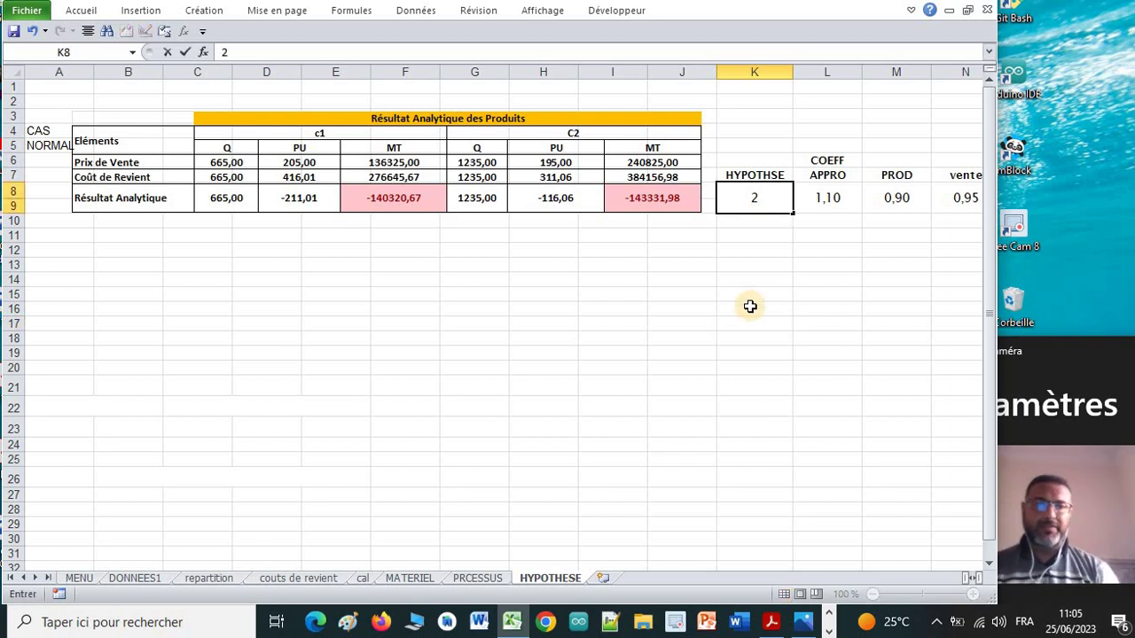
left_click(713, 337)
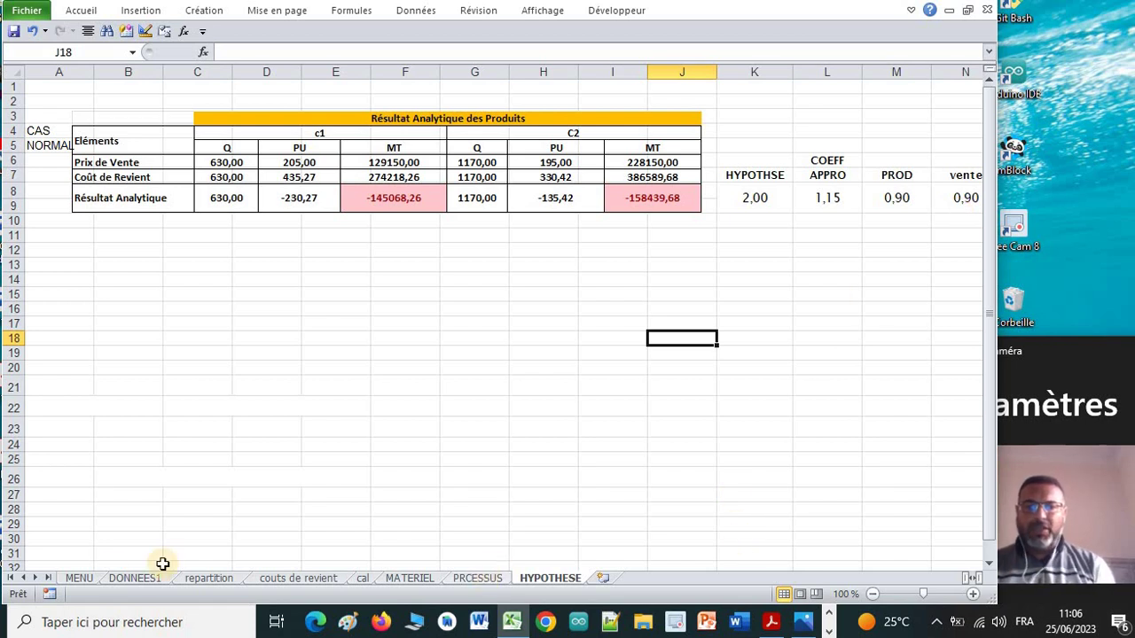
- From the MENU sheet, follow the cout de revient and Modifier les donnees links and review the tables they open
left_click(79, 578)
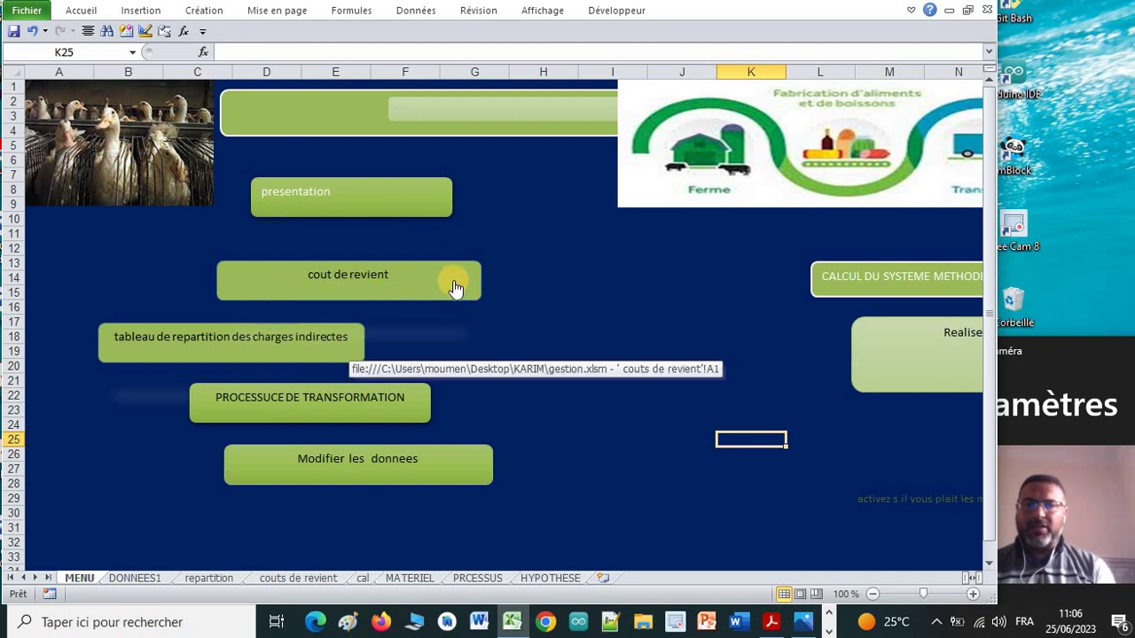
left_click(359, 283)
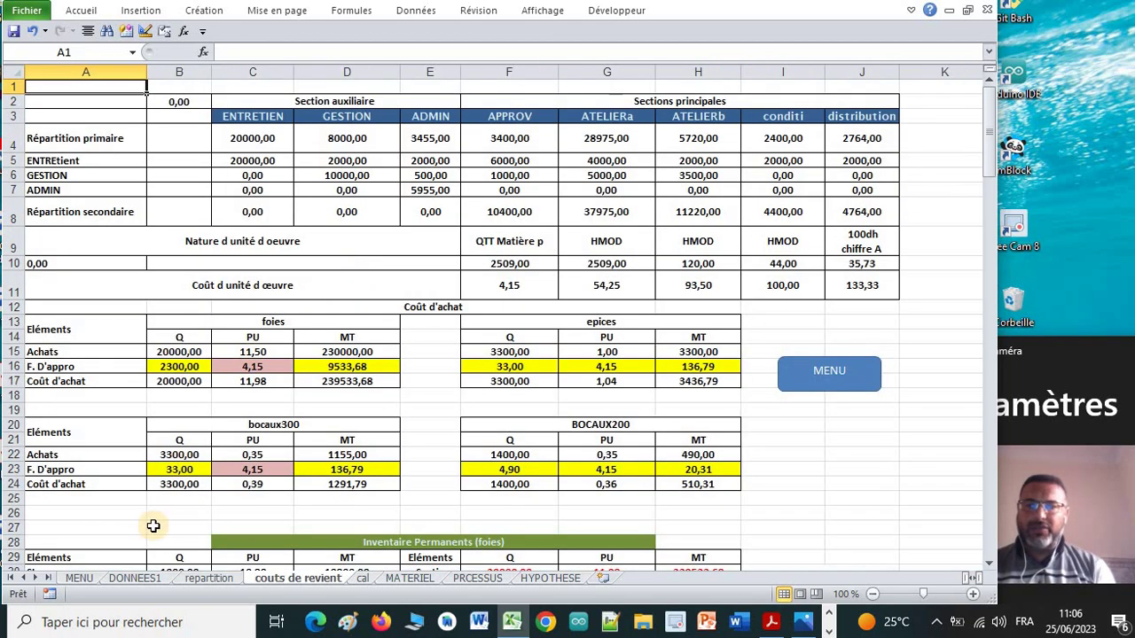
left_click(79, 578)
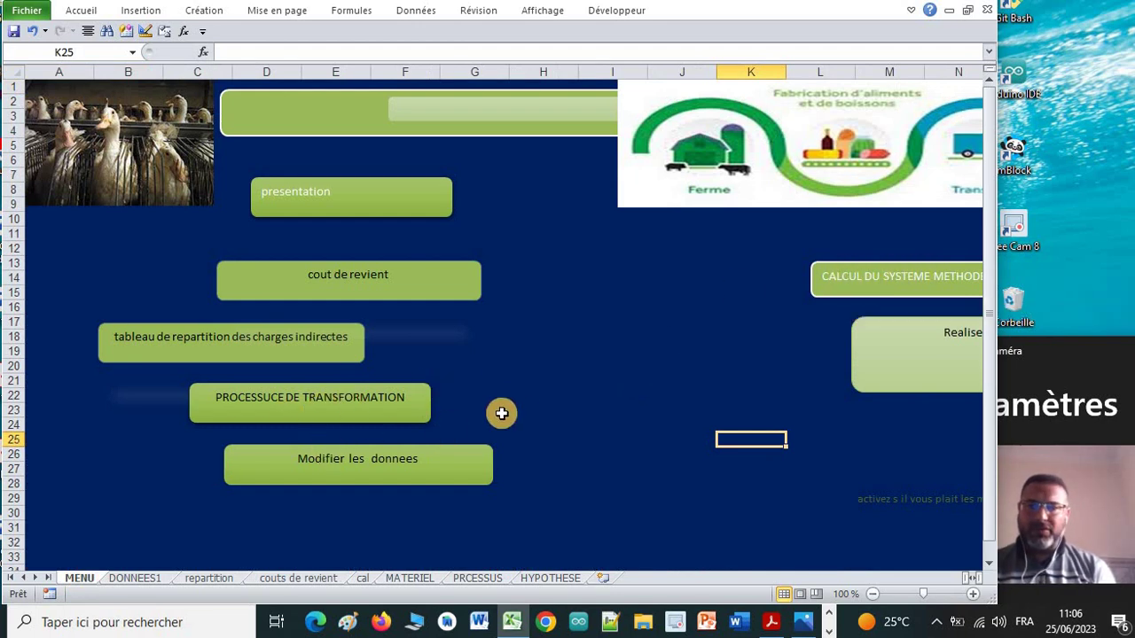
left_click(379, 470)
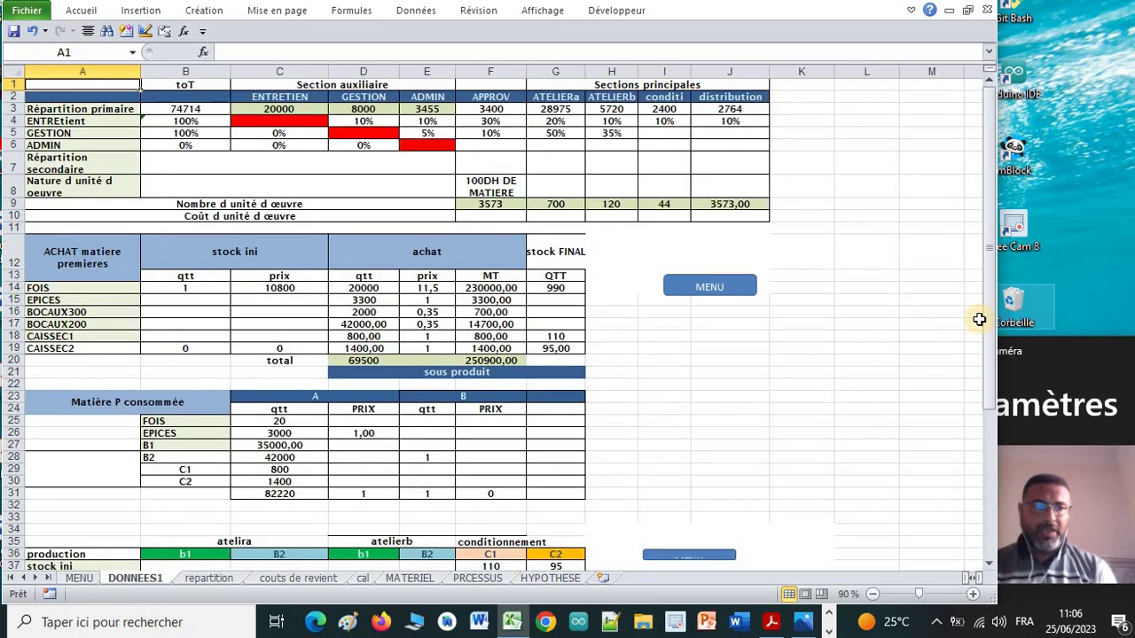
left_click_drag(993, 330, 979, 382)
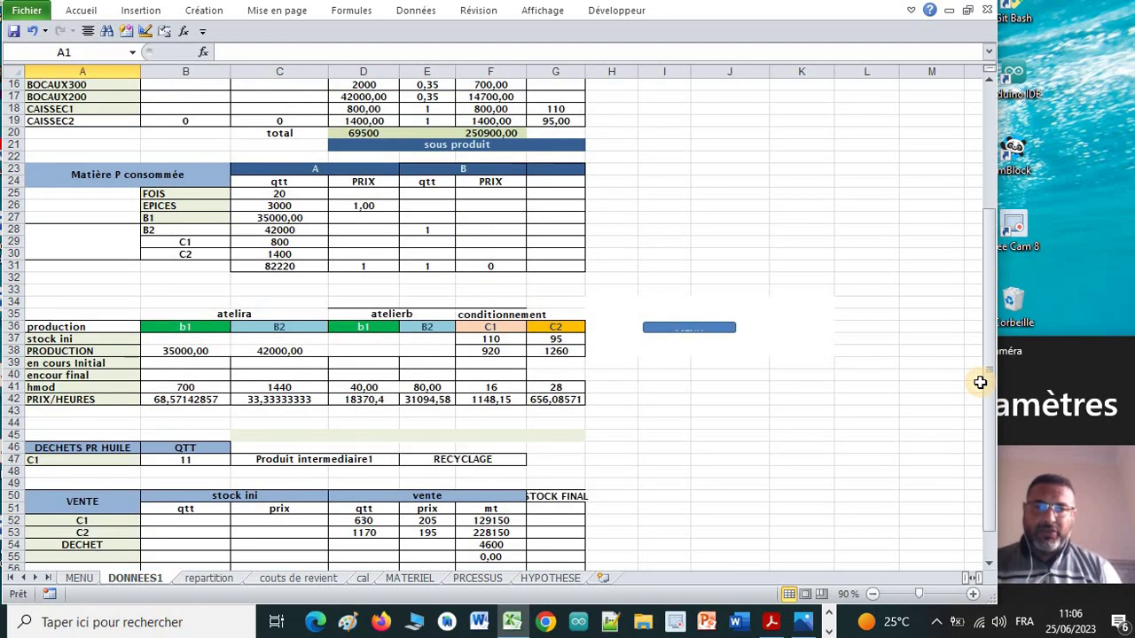